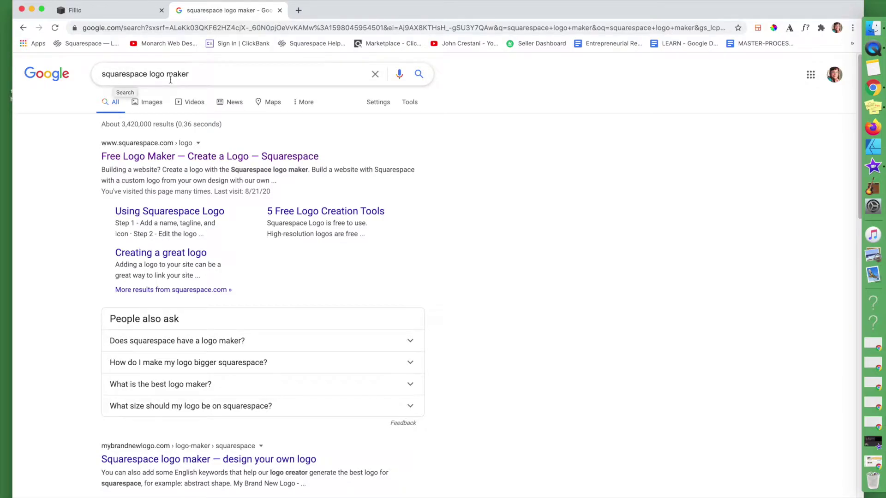
# Open the 'Free Logo Maker — Create a Logo — Squarespace' result from the Google search
pyautogui.click(145, 159)
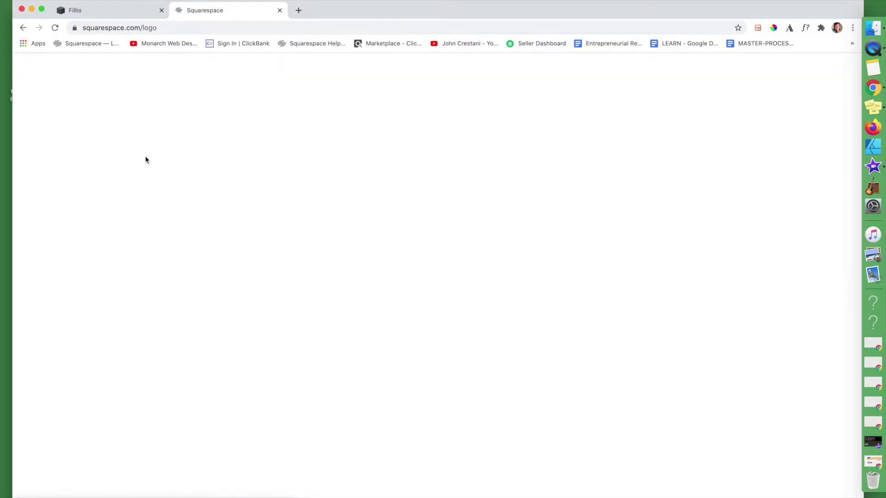
# Fill in the company name from the saved autofill suggestion and continue to the logo editor
pyautogui.write('COMPANY NAME')
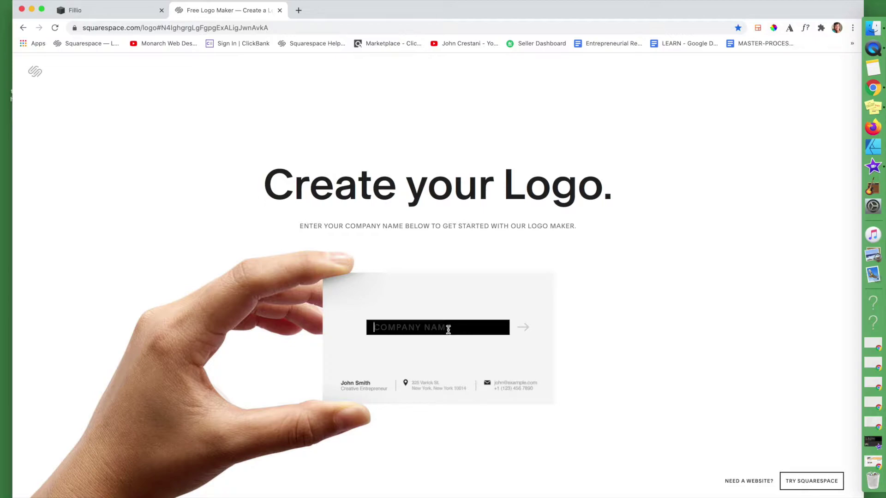
pyautogui.click(448, 328)
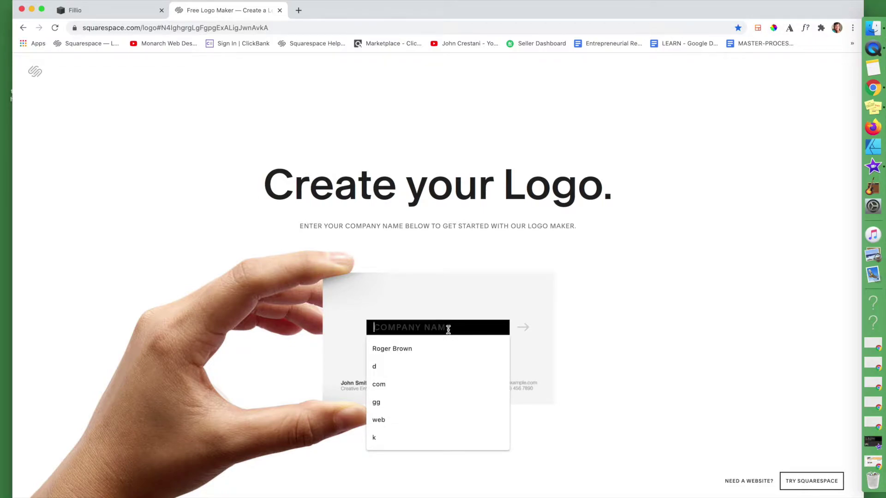
pyautogui.click(382, 349)
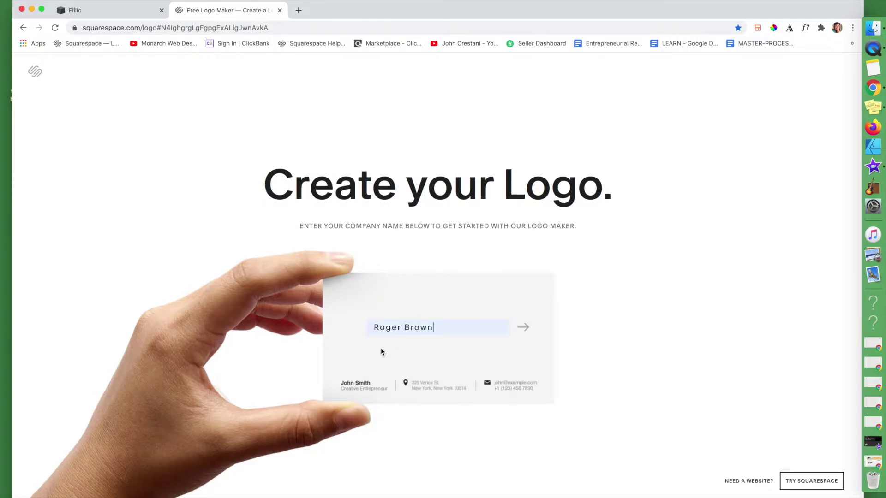
pyautogui.click(526, 327)
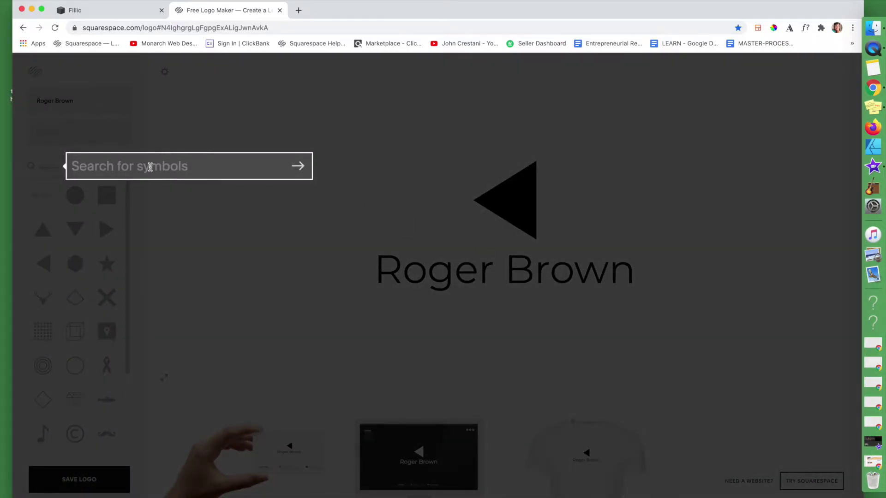
# Search symbols for 'boat' and move the default triangle to the left of the name
pyautogui.click(149, 167)
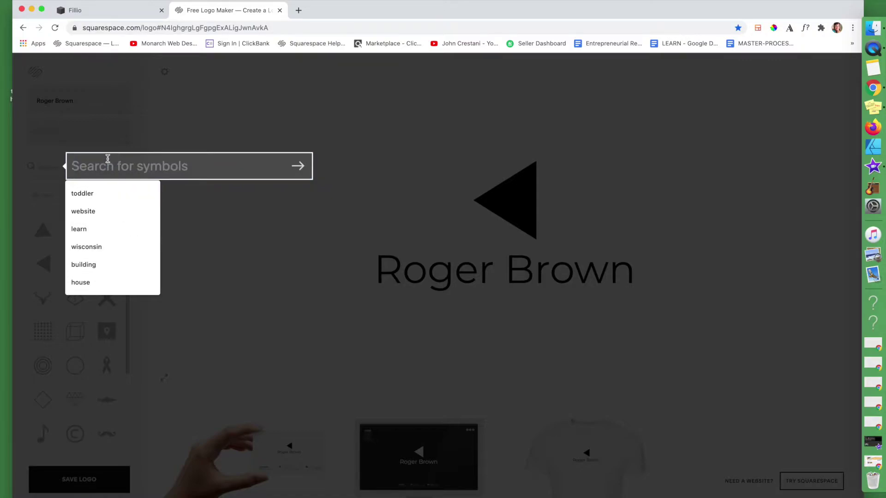
pyautogui.write('boat')
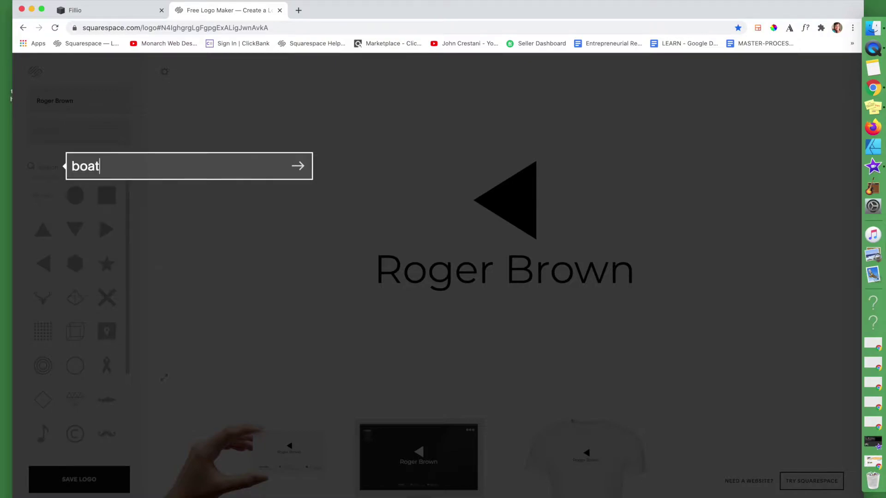
pyautogui.press('Return')
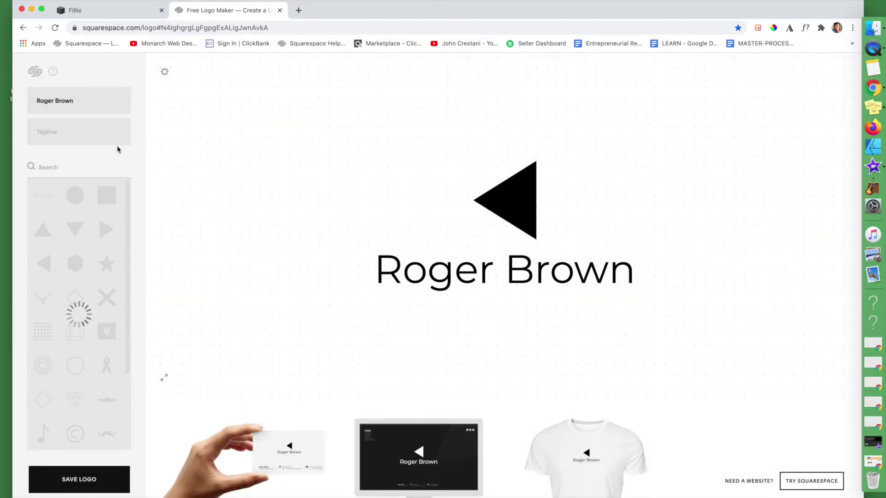
pyautogui.click(504, 208)
pyautogui.moveTo(515, 212); pyautogui.dragTo(324, 220)
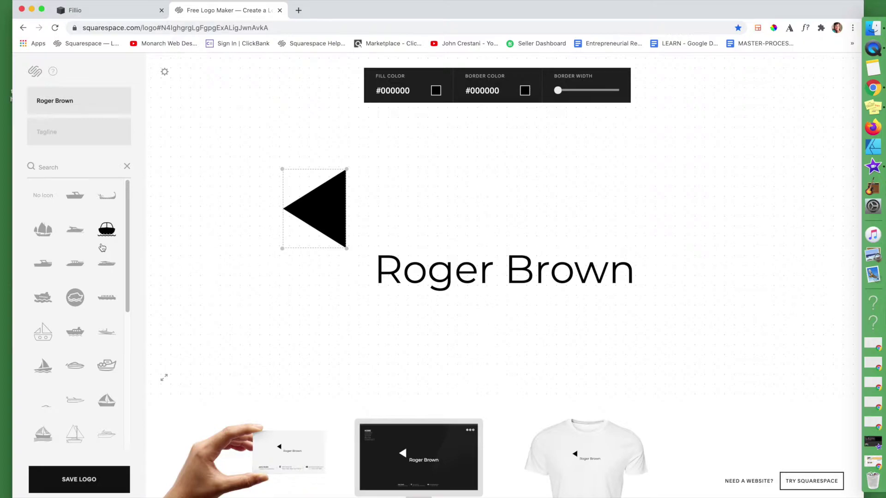
# Swap the triangle for the ship's-wheel icon and position it beside the company name
pyautogui.scroll(-10, 102, 247)
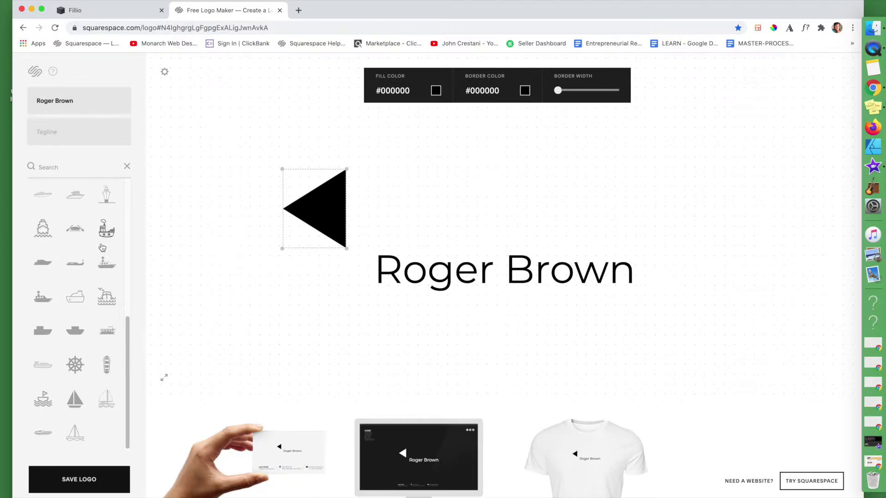
pyautogui.click(74, 364)
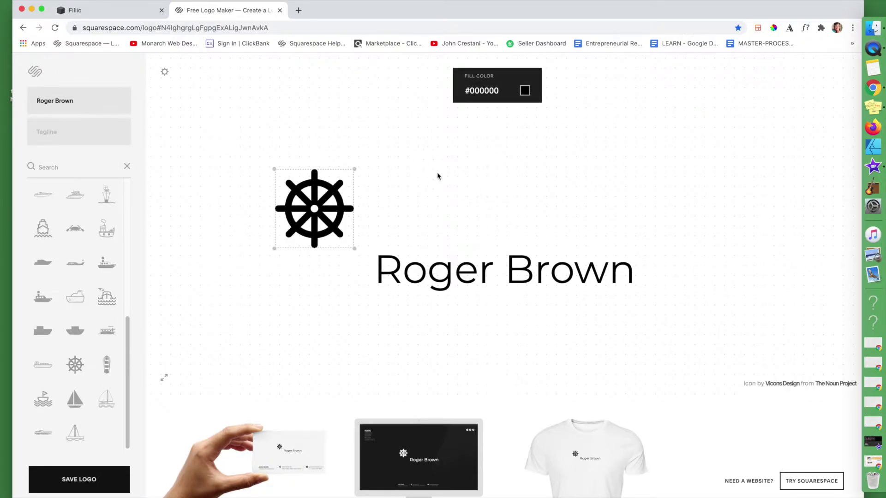
pyautogui.moveTo(311, 216); pyautogui.dragTo(337, 282)
pyautogui.click(263, 204)
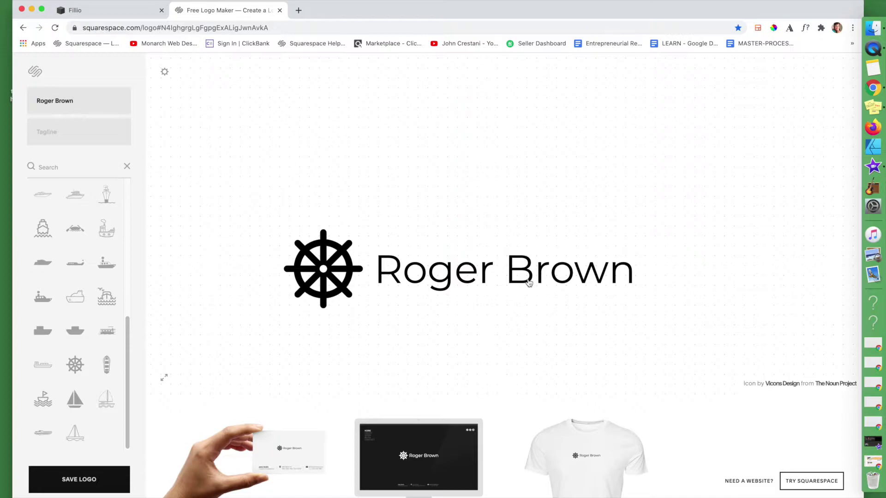
pyautogui.click(481, 271)
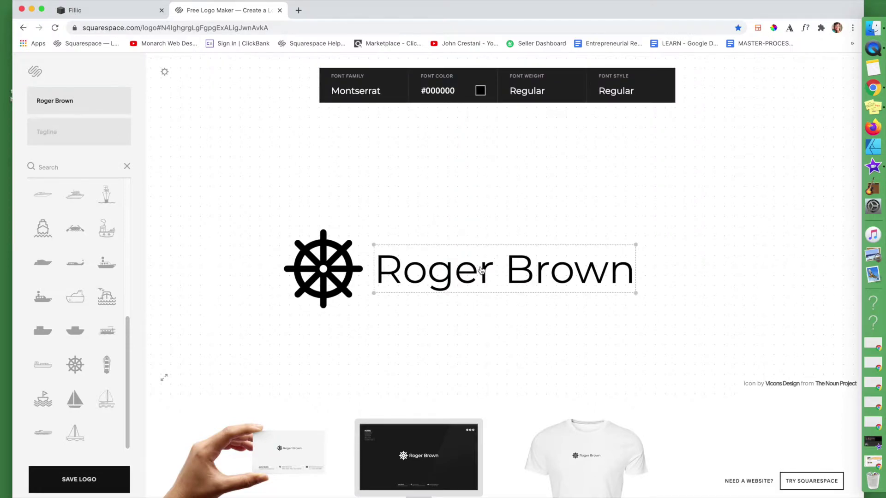
# Colour the company name text blue #1d82e2 after trying several reds
pyautogui.click(457, 90)
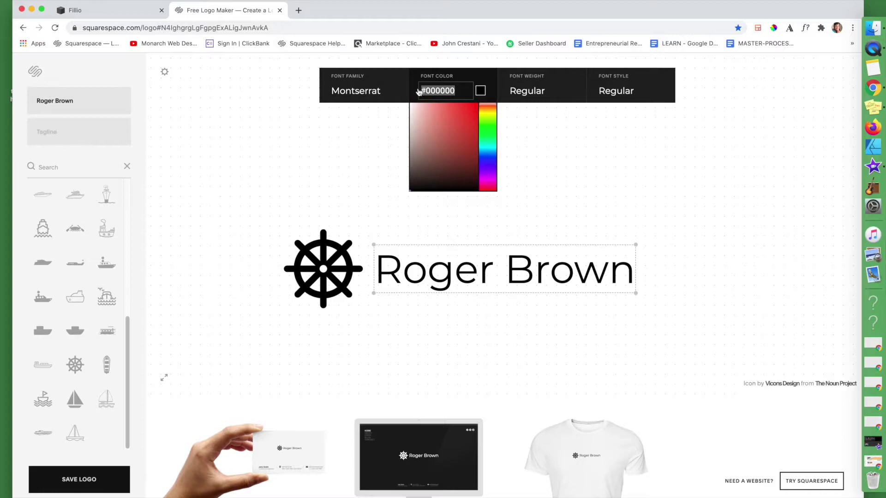
pyautogui.click(454, 142)
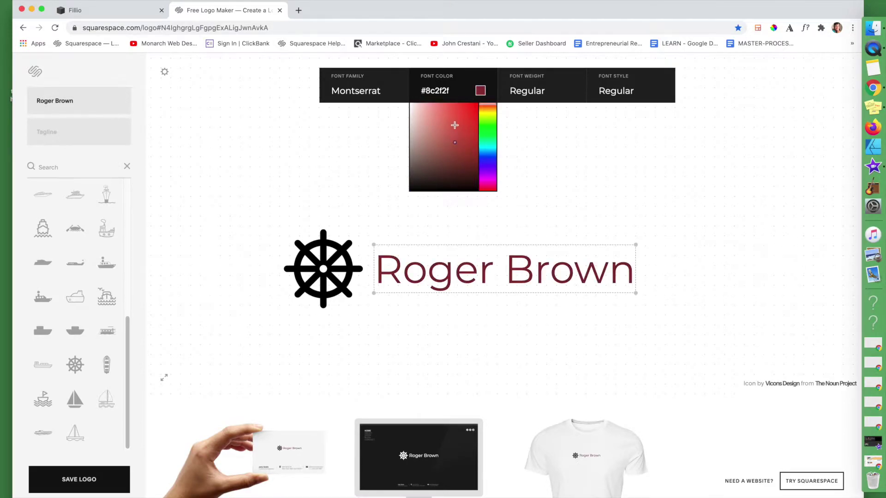
pyautogui.click(460, 110)
pyautogui.click(466, 151)
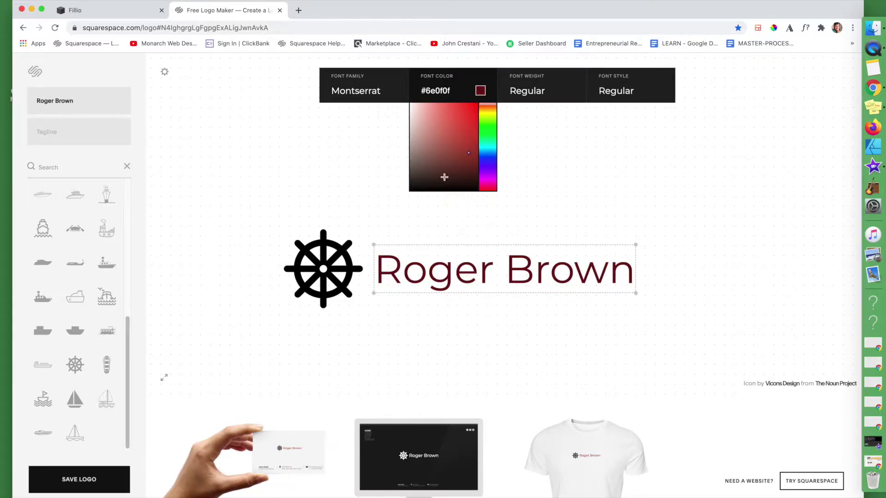
pyautogui.click(486, 159)
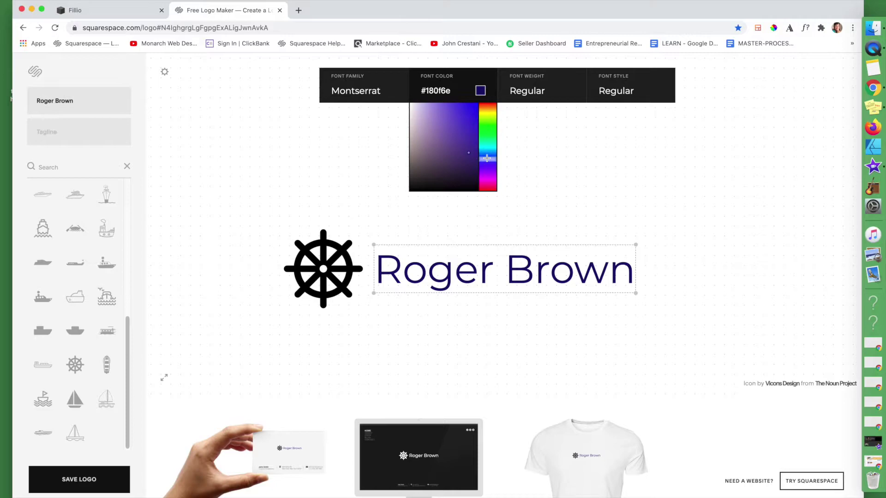
pyautogui.click(486, 151)
pyautogui.click(467, 114)
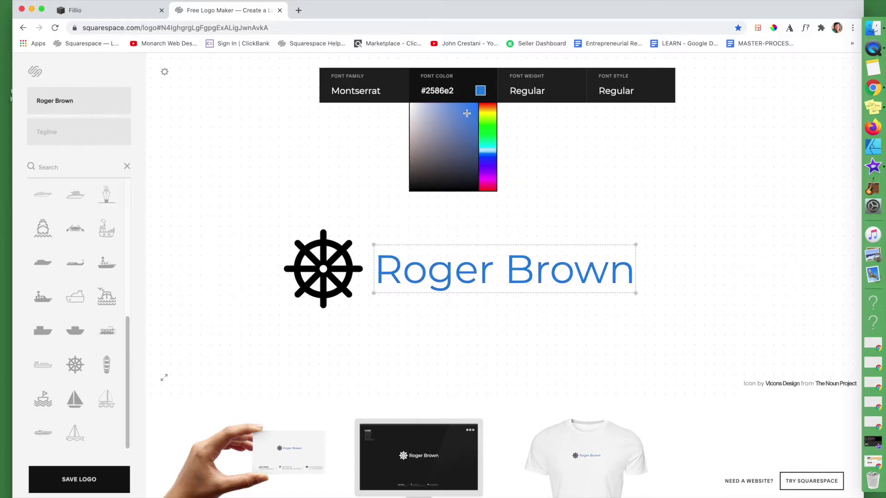
pyautogui.moveTo(467, 114); pyautogui.dragTo(469, 113)
pyautogui.click(458, 92)
pyautogui.press('super+c')
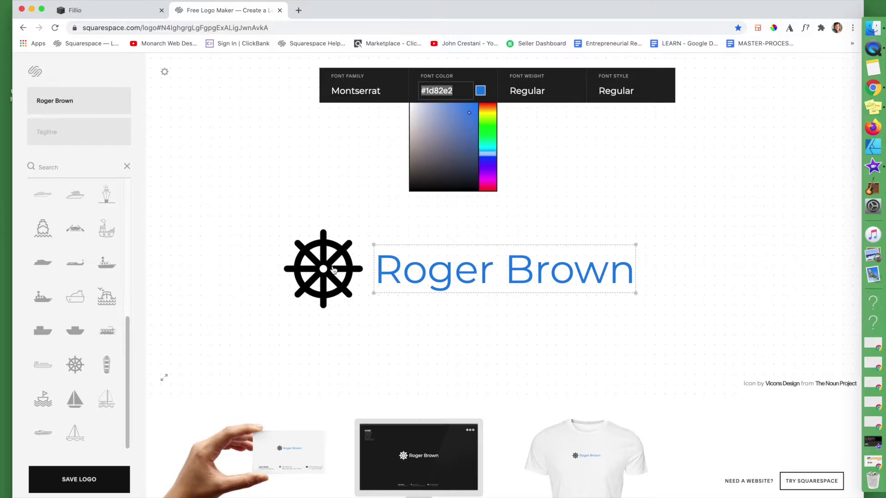
# Give the ship's-wheel icon the same blue #1d82e2 fill as the name
pyautogui.click(334, 270)
pyautogui.click(459, 92)
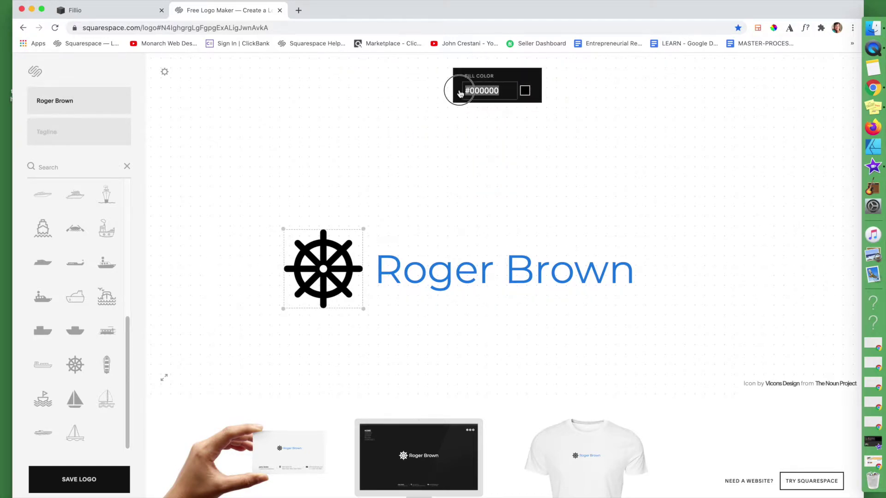
pyautogui.press('super+v')
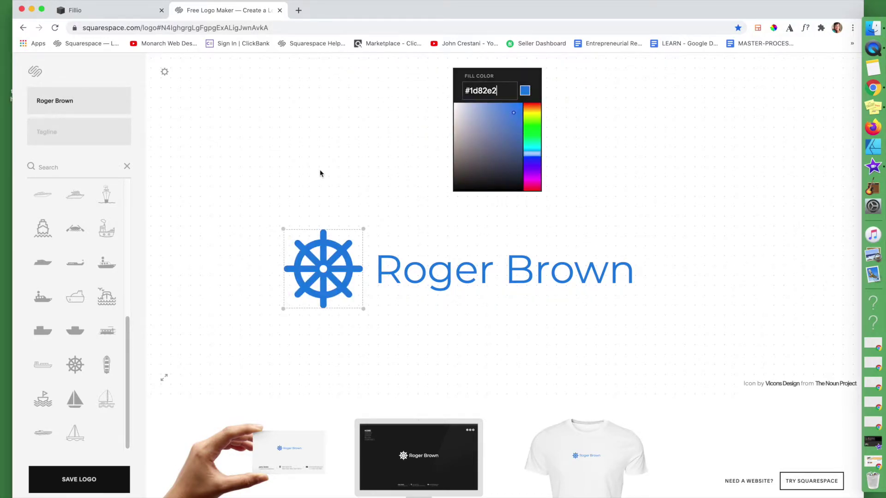
pyautogui.click(320, 174)
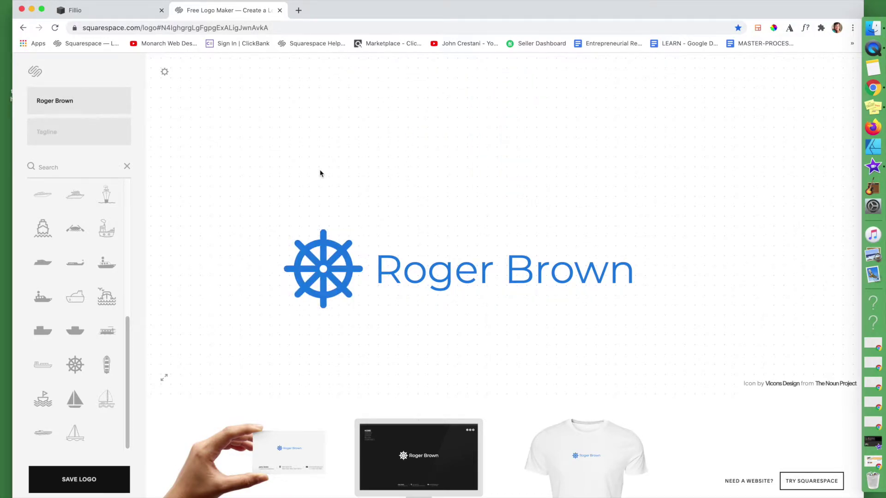
pyautogui.click(436, 281)
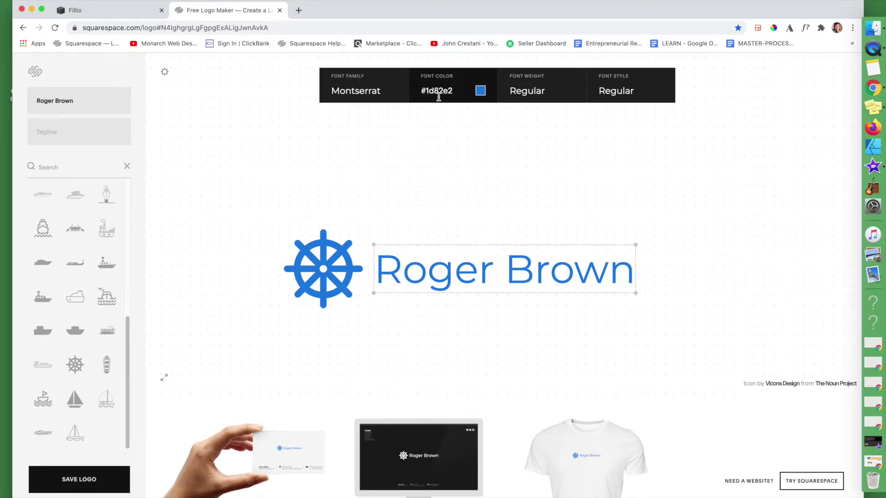
# Set the company name in the Limelight font after trying Monoton
pyautogui.click(358, 94)
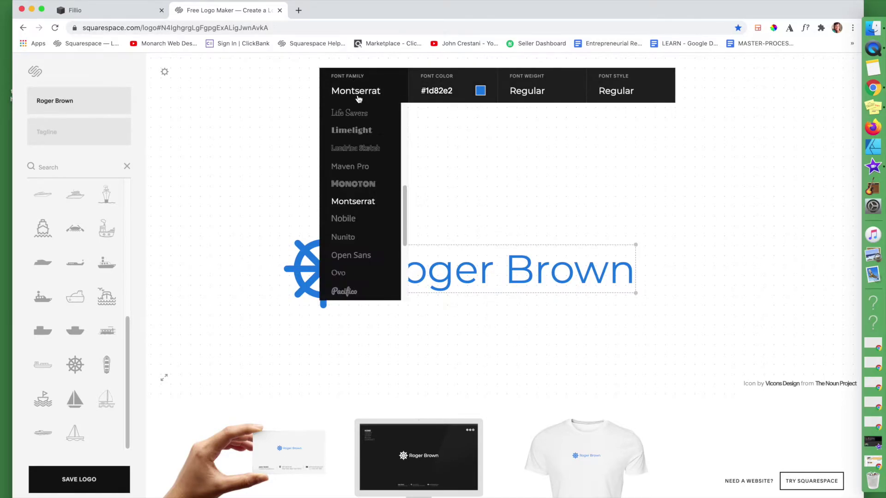
pyautogui.click(357, 185)
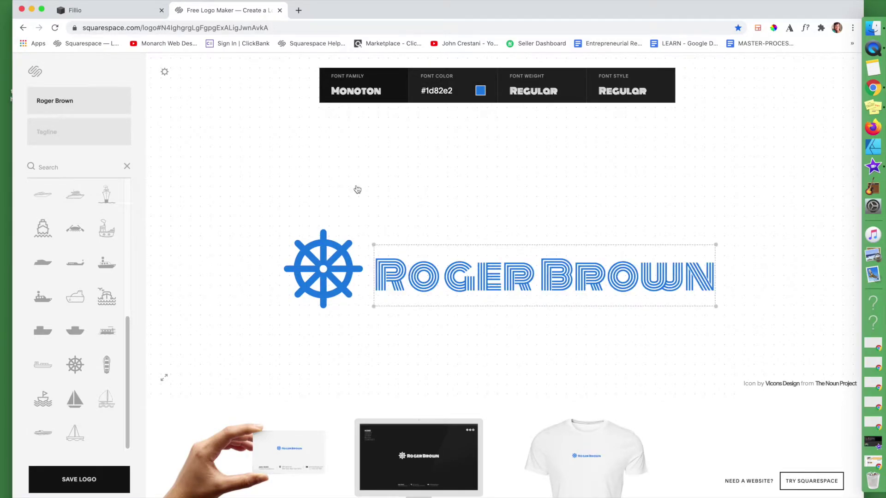
pyautogui.click(347, 94)
pyautogui.click(349, 135)
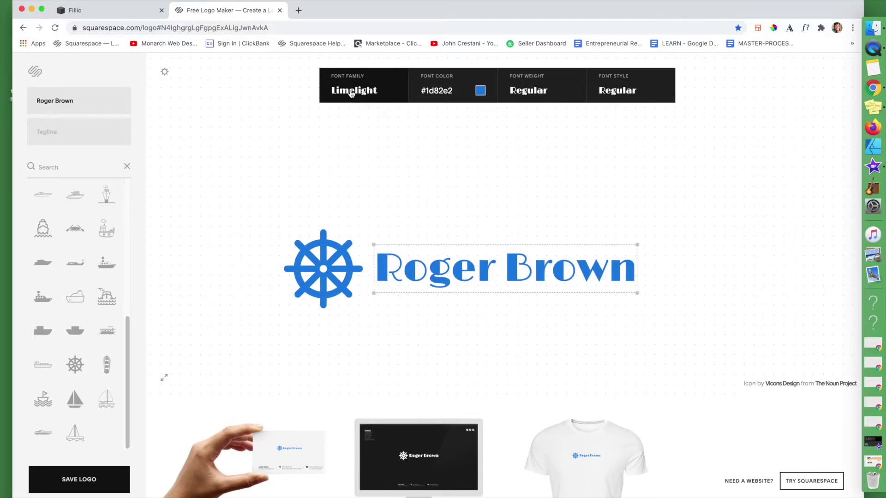
pyautogui.click(461, 183)
pyautogui.click(464, 277)
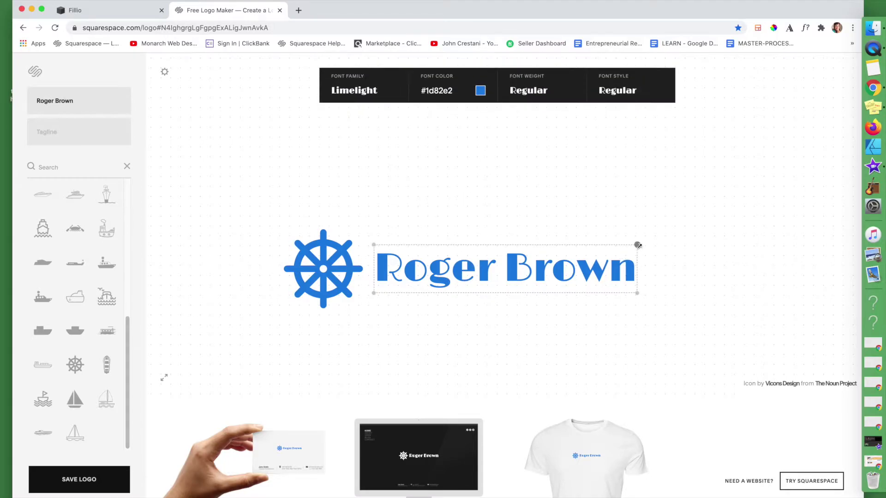
# Enlarge the name text, keeping its weight and style at Regular
pyautogui.moveTo(638, 245); pyautogui.dragTo(730, 188)
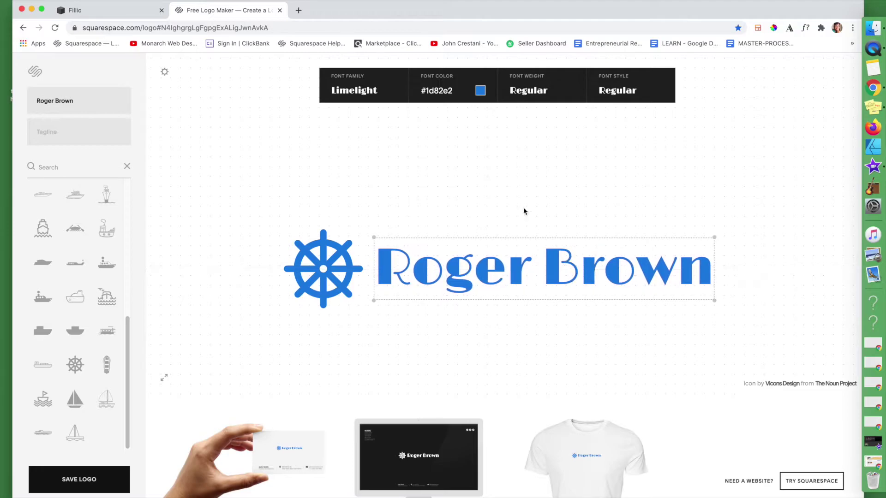
pyautogui.click(538, 93)
pyautogui.click(538, 94)
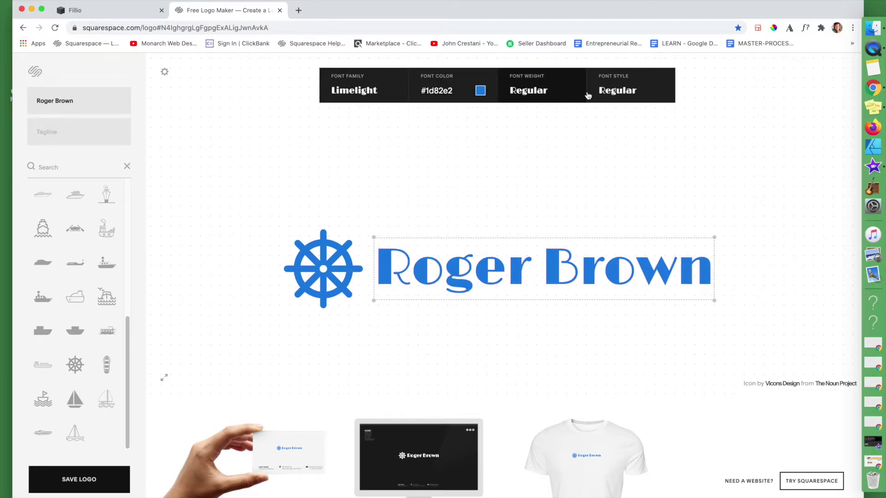
pyautogui.click(608, 93)
pyautogui.click(609, 95)
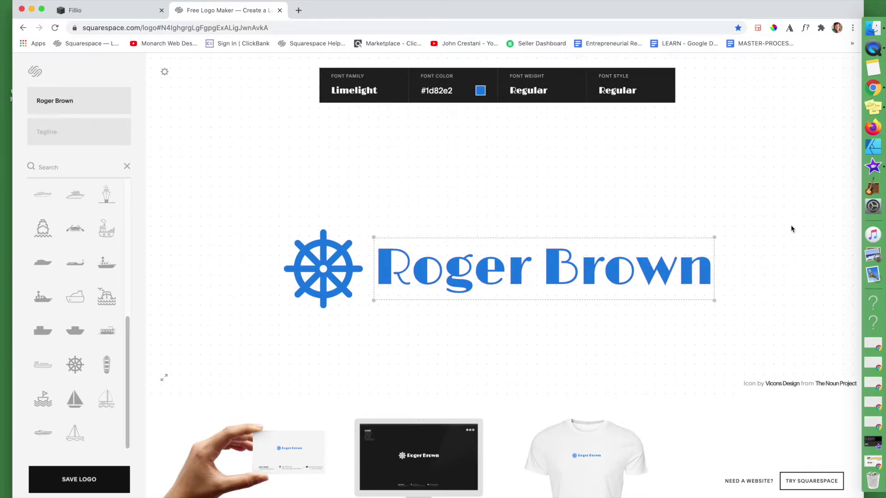
pyautogui.moveTo(714, 237); pyautogui.dragTo(766, 190)
pyautogui.click(615, 327)
# Nudge the name text slightly left, closer to the wheel icon
pyautogui.moveTo(537, 272)
pyautogui.mouseDown()
pyautogui.moveTo(530, 272)
pyautogui.moveTo(549, 277)
pyautogui.mouseUp()
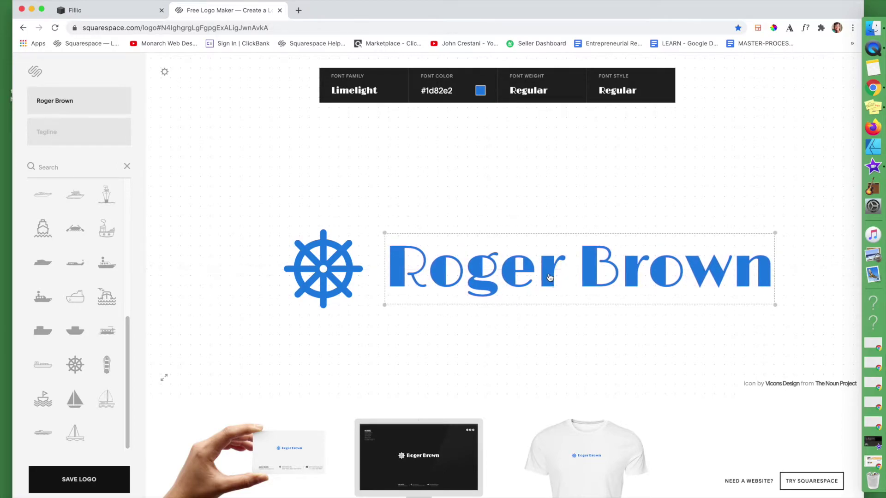
pyautogui.moveTo(452, 275); pyautogui.dragTo(445, 275)
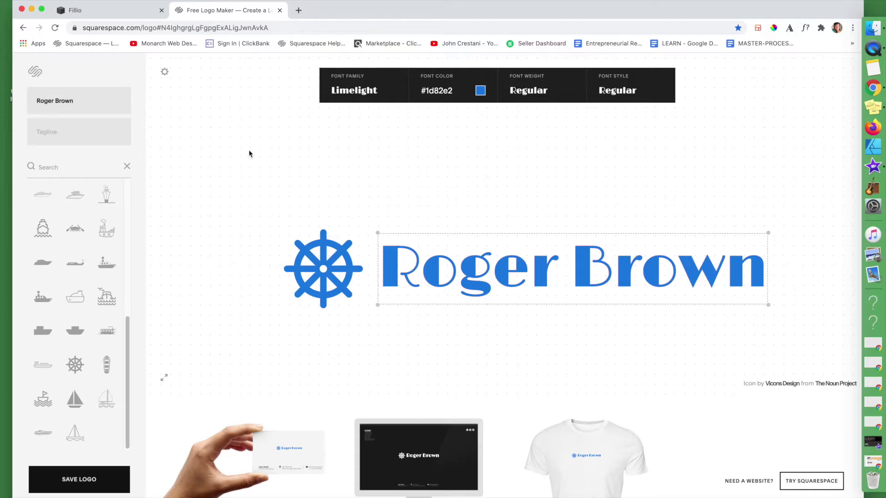
pyautogui.click(237, 177)
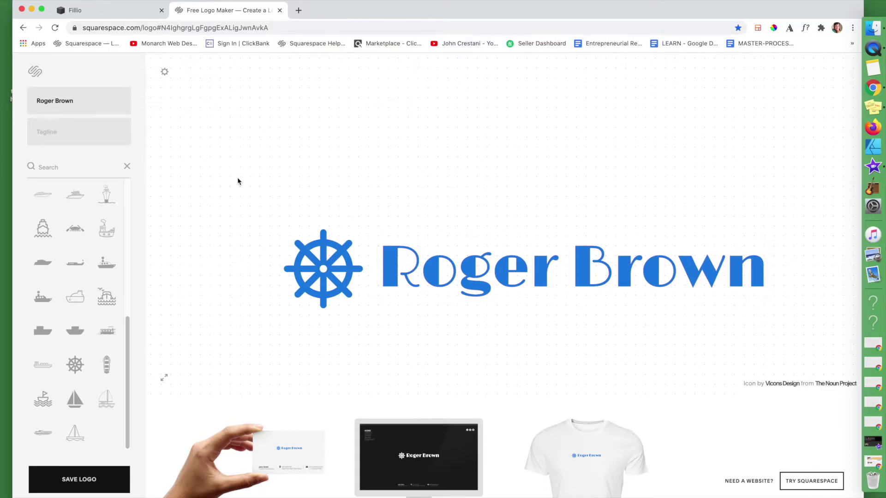
pyautogui.moveTo(169, 81)
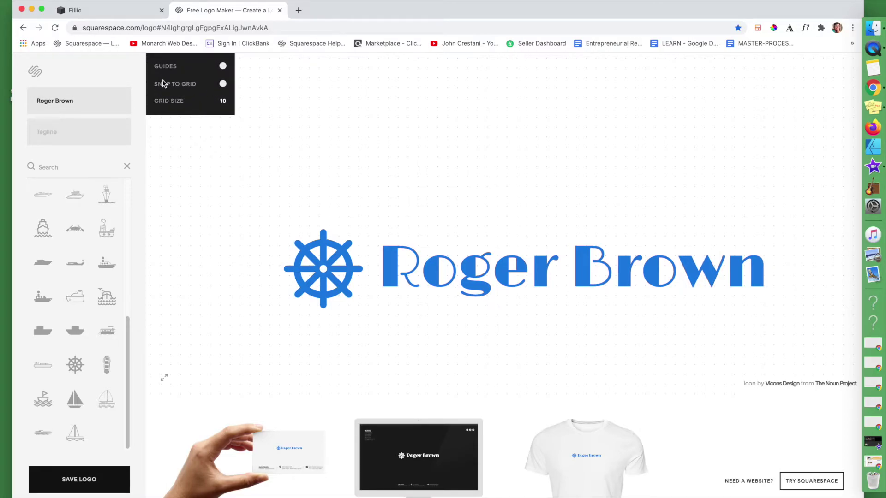
# Switch off the alignment guides in the canvas settings
pyautogui.click(224, 67)
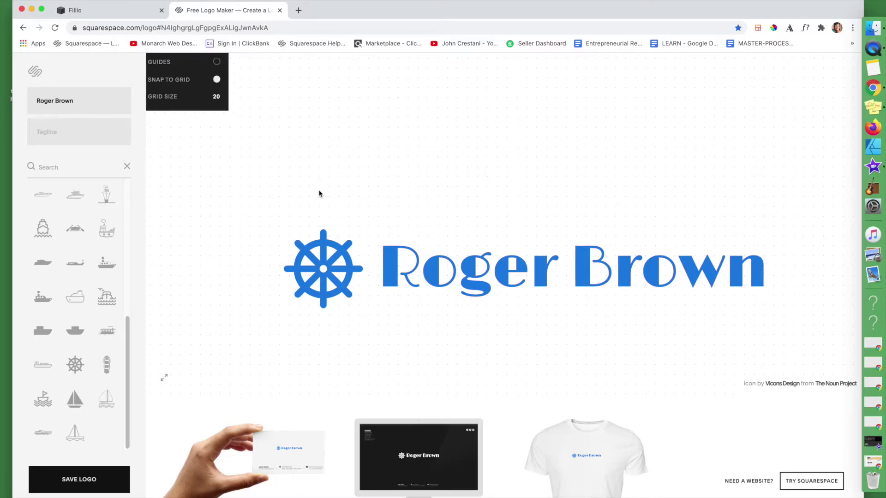
pyautogui.click(322, 272)
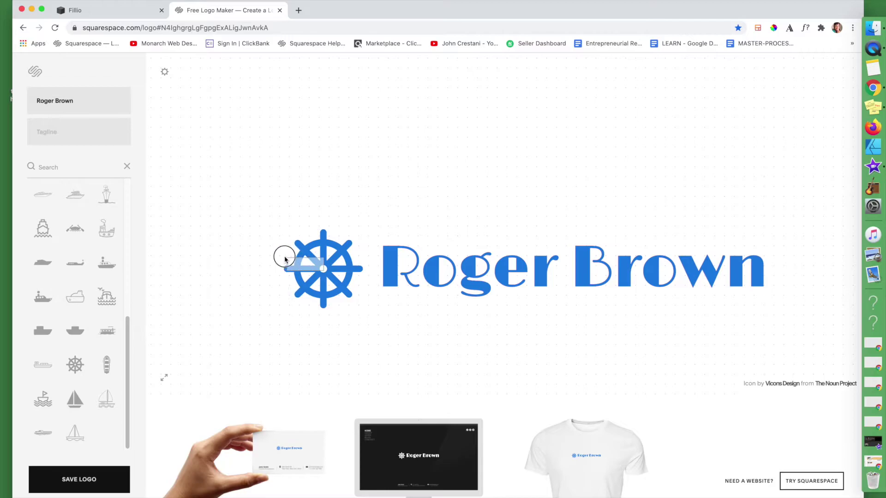
pyautogui.moveTo(406, 270)
pyautogui.mouseDown()
pyautogui.moveTo(357, 264)
pyautogui.moveTo(425, 267)
pyautogui.moveTo(407, 273)
pyautogui.moveTo(413, 255)
pyautogui.moveTo(387, 239)
pyautogui.moveTo(418, 259)
pyautogui.moveTo(411, 263)
pyautogui.mouseUp()
pyautogui.moveTo(165, 71)
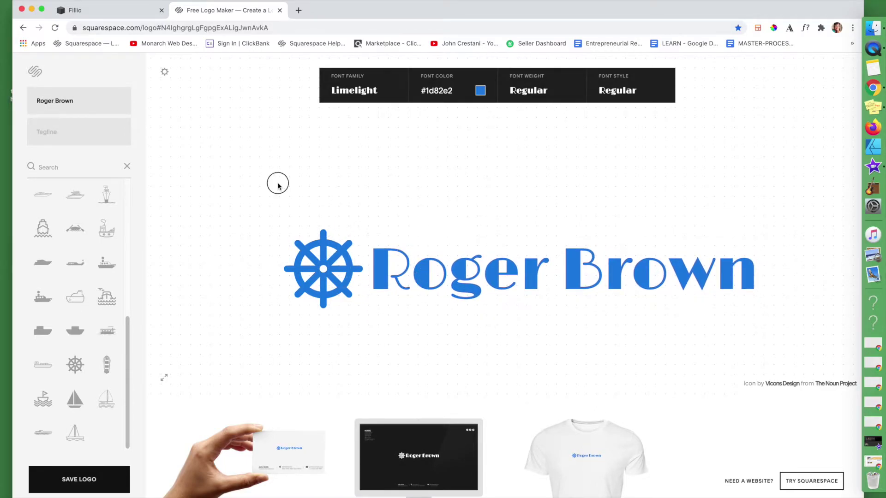
pyautogui.click(277, 183)
# Try a grid size of 50, then set it back to 10
pyautogui.moveTo(164, 71)
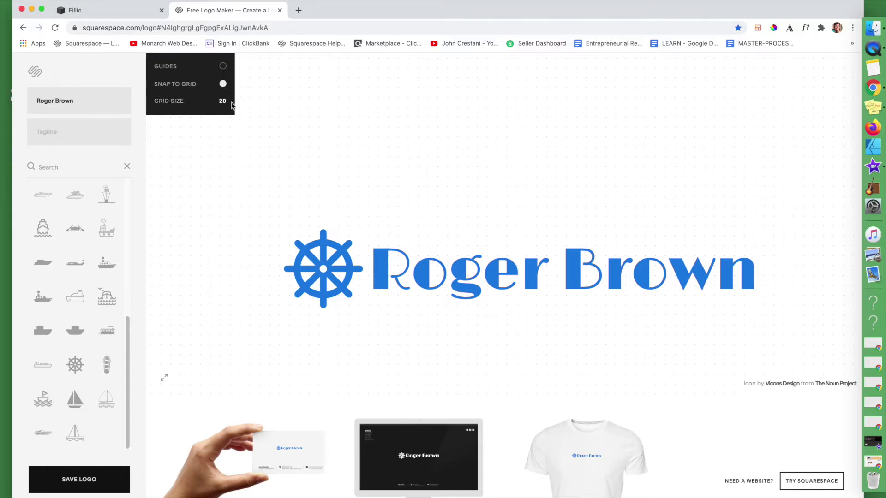
pyautogui.click(225, 102)
pyautogui.click(217, 107)
pyautogui.click(225, 102)
pyautogui.click(210, 83)
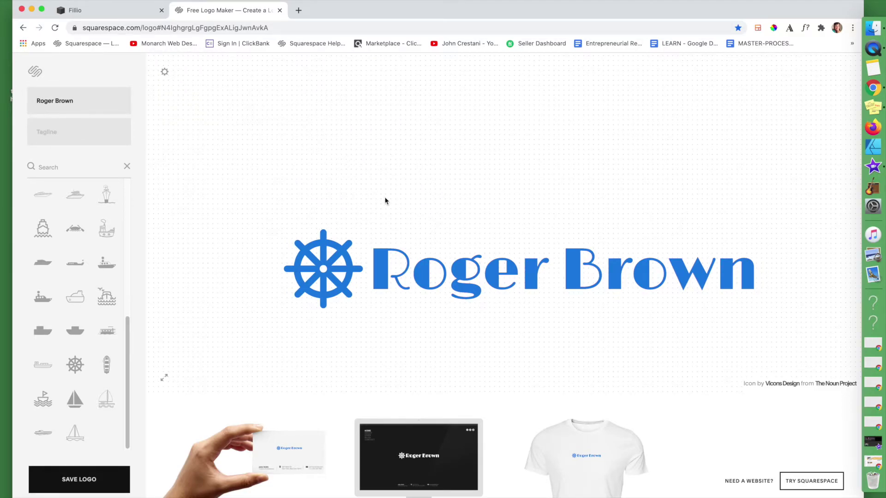
# Search icons for 'boat' and swap the ship's wheel for the sailboat-on-waves icon
pyautogui.click(516, 271)
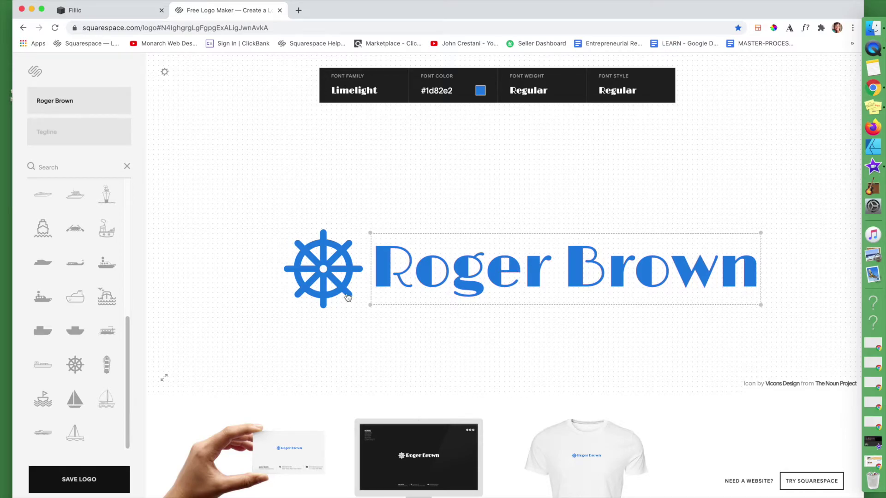
pyautogui.click(323, 268)
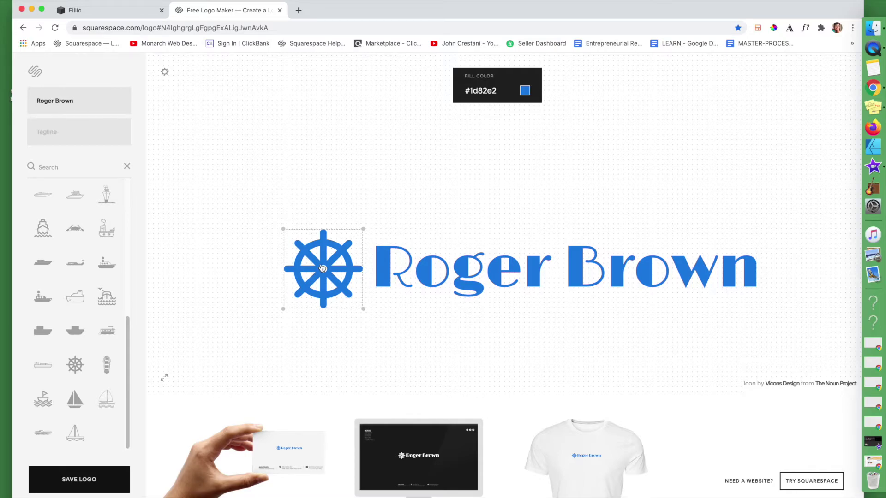
pyautogui.click(45, 167)
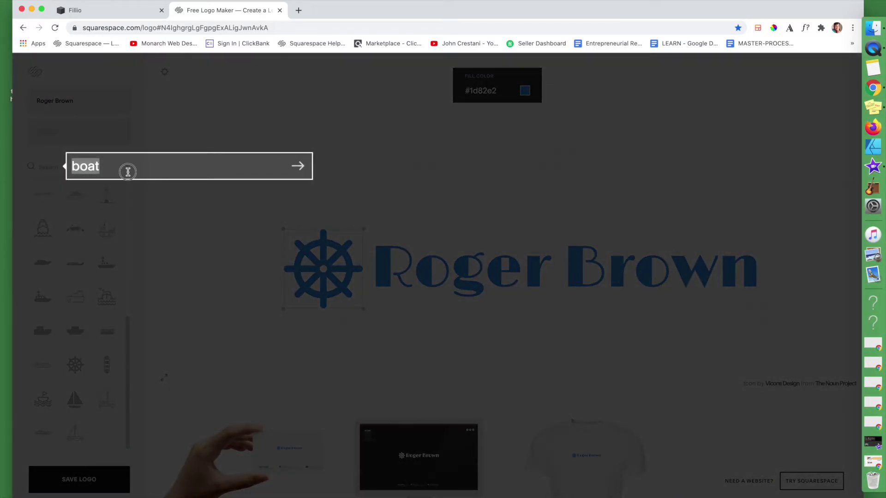
pyautogui.click(127, 171)
pyautogui.press('Return')
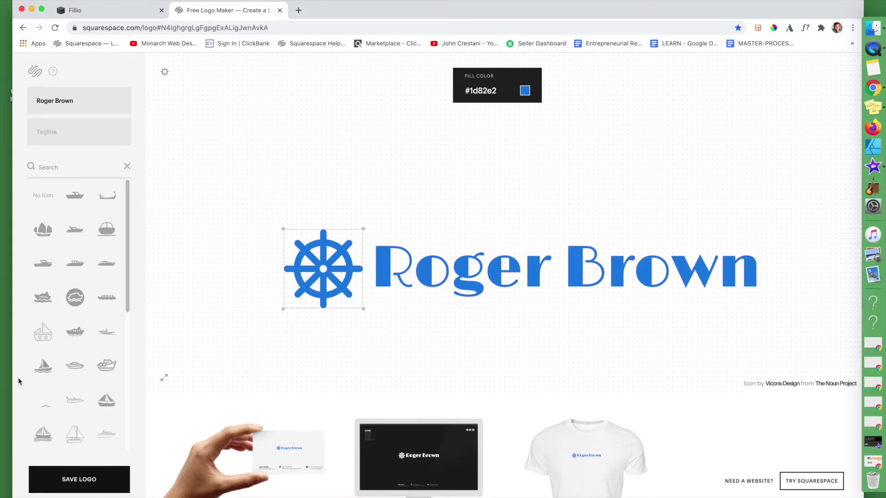
pyautogui.click(40, 375)
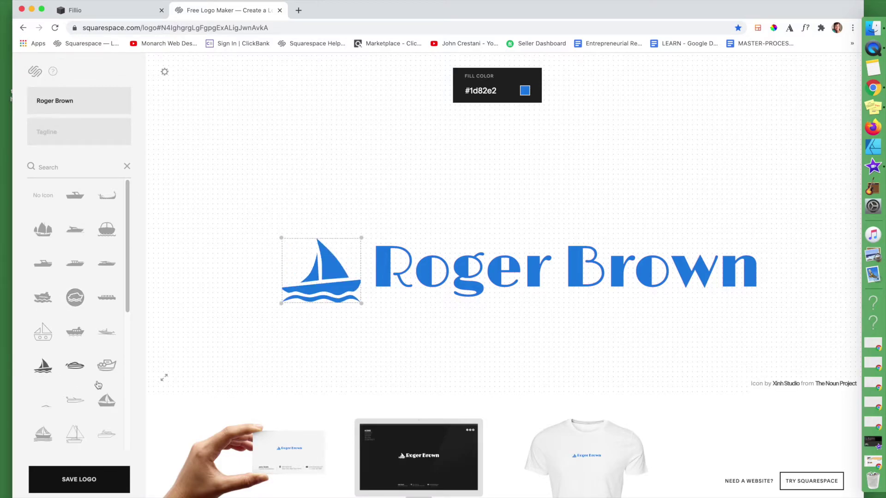
# Enlarge the sailboat icon and move it centred above the company name
pyautogui.moveTo(323, 290)
pyautogui.mouseDown()
pyautogui.moveTo(318, 281)
pyautogui.moveTo(327, 281)
pyautogui.mouseUp()
pyautogui.moveTo(286, 228); pyautogui.dragTo(172, 161)
pyautogui.moveTo(286, 270); pyautogui.dragTo(499, 178)
pyautogui.click(277, 245)
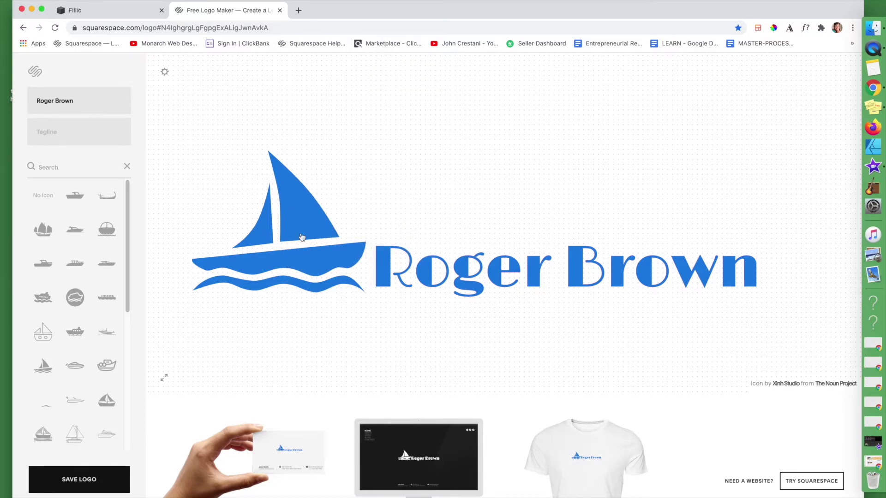
pyautogui.moveTo(310, 218); pyautogui.dragTo(569, 188)
pyautogui.click(456, 192)
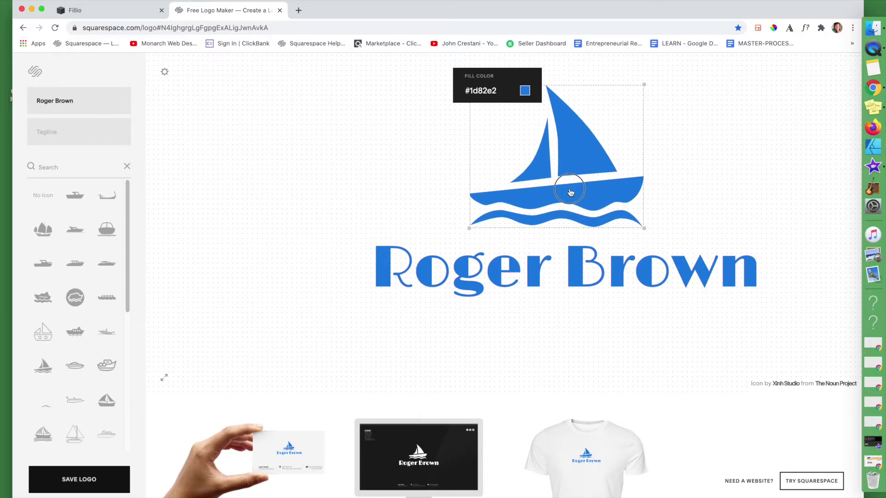
pyautogui.click(380, 192)
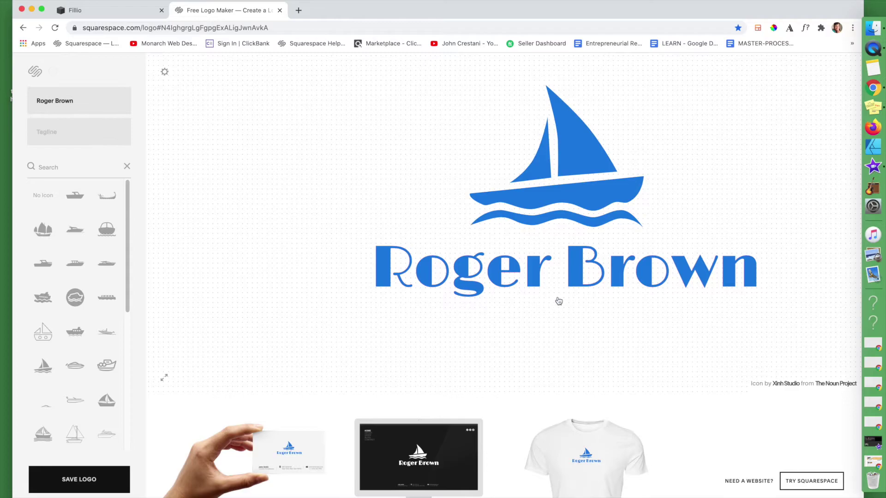
pyautogui.click(539, 281)
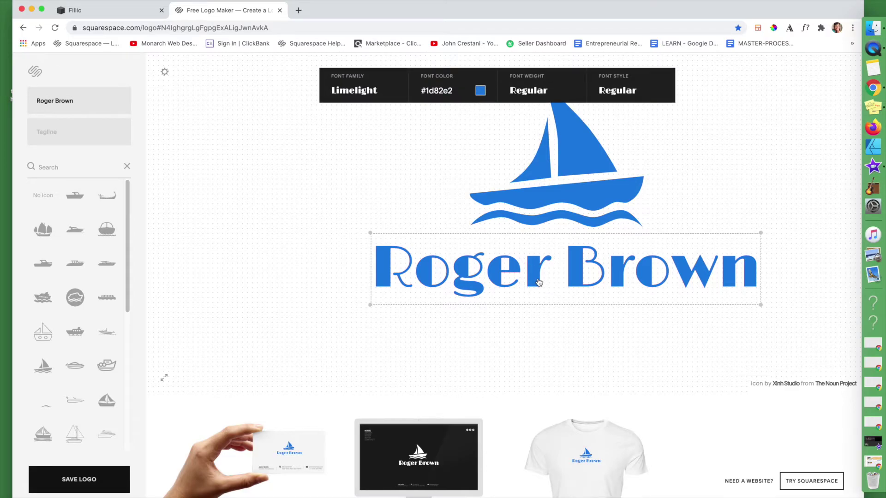
pyautogui.click(44, 133)
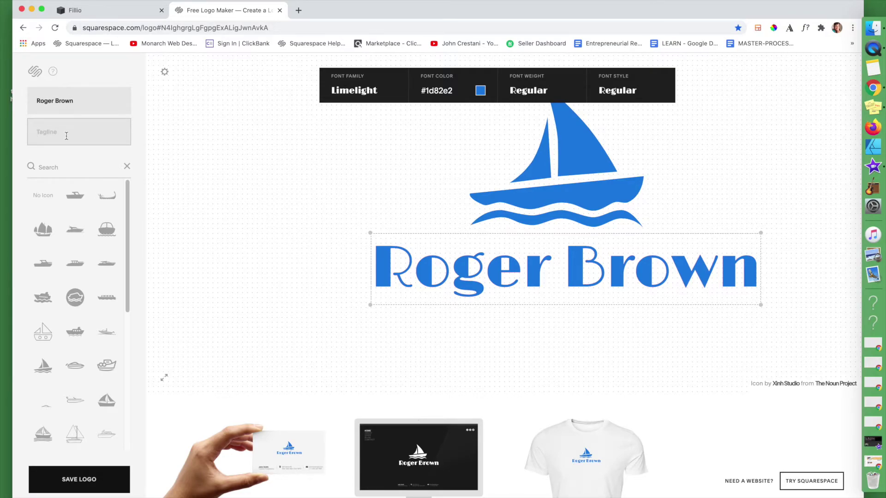
# Add the tagline 'Boating Is For Everyone' and place it below the name
pyautogui.write('Boating ')
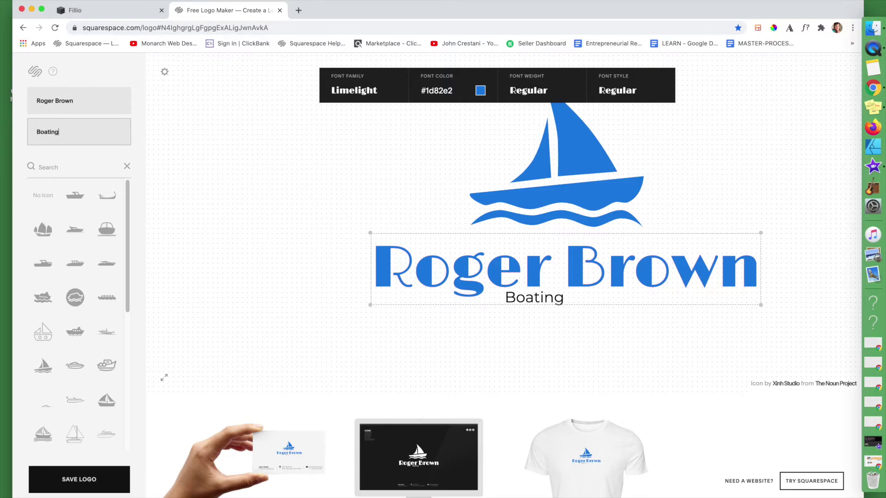
pyautogui.write('Is For Everyone')
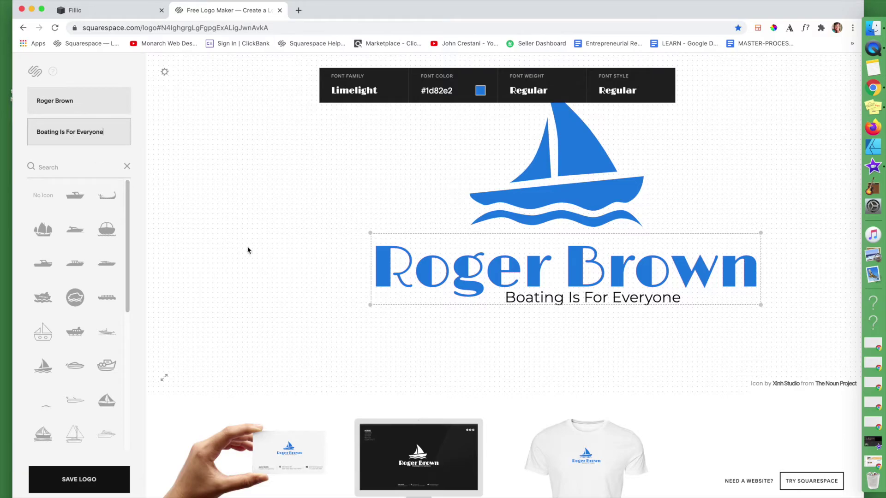
pyautogui.click(256, 253)
pyautogui.moveTo(555, 302)
pyautogui.mouseDown()
pyautogui.moveTo(542, 326)
pyautogui.moveTo(430, 317)
pyautogui.moveTo(548, 315)
pyautogui.mouseUp()
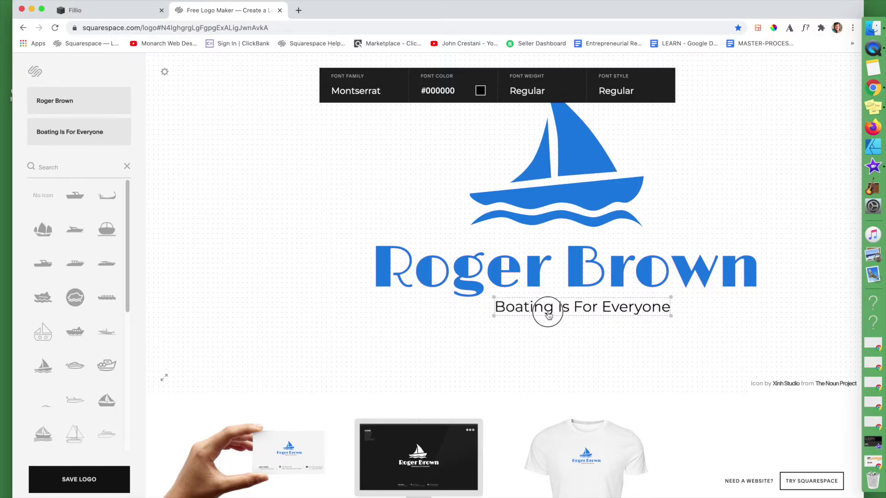
pyautogui.click(488, 346)
pyautogui.click(530, 305)
# Copy the name's blue #1d82e2 into the tagline's font colour
pyautogui.click(506, 282)
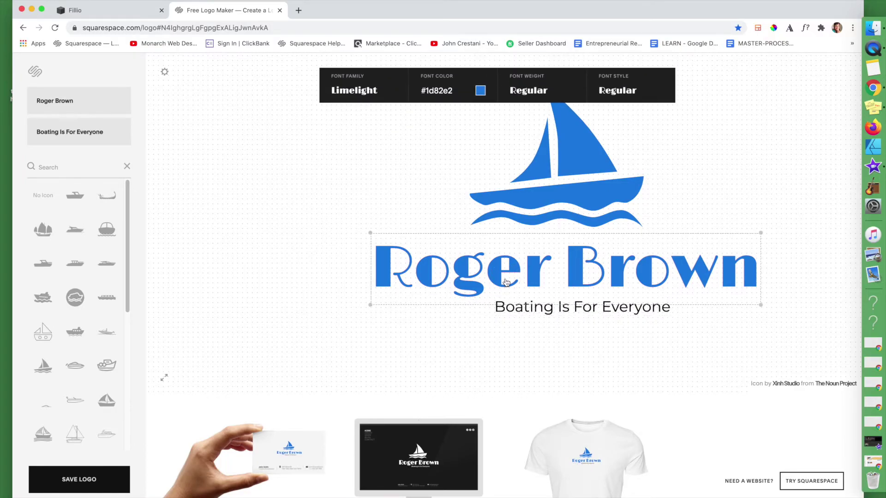
pyautogui.click(438, 89)
pyautogui.press('super+c')
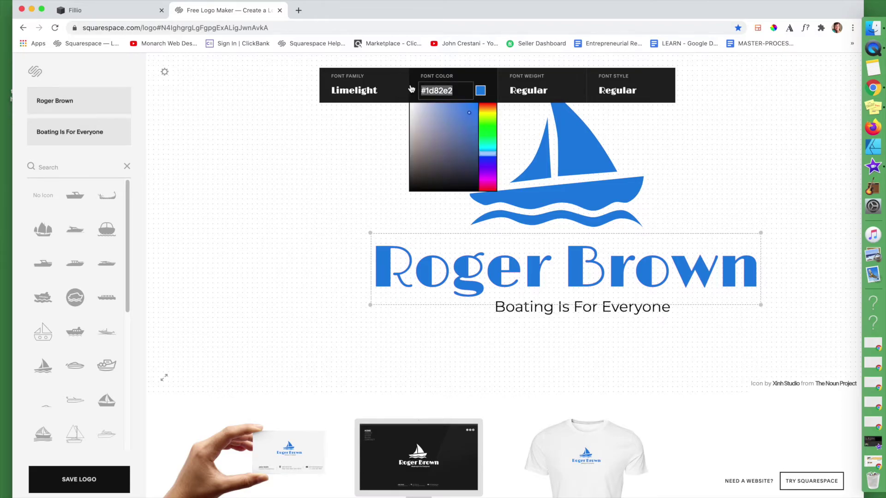
pyautogui.click(534, 312)
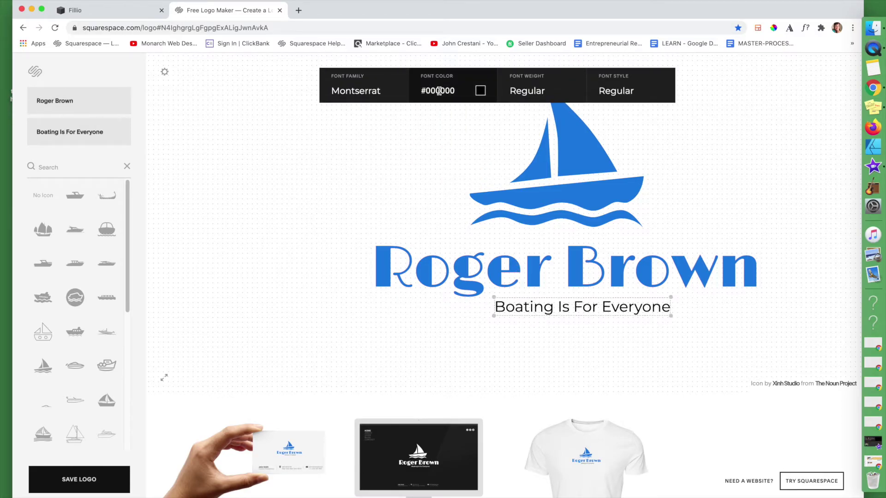
pyautogui.click(459, 90)
pyautogui.press('super+v')
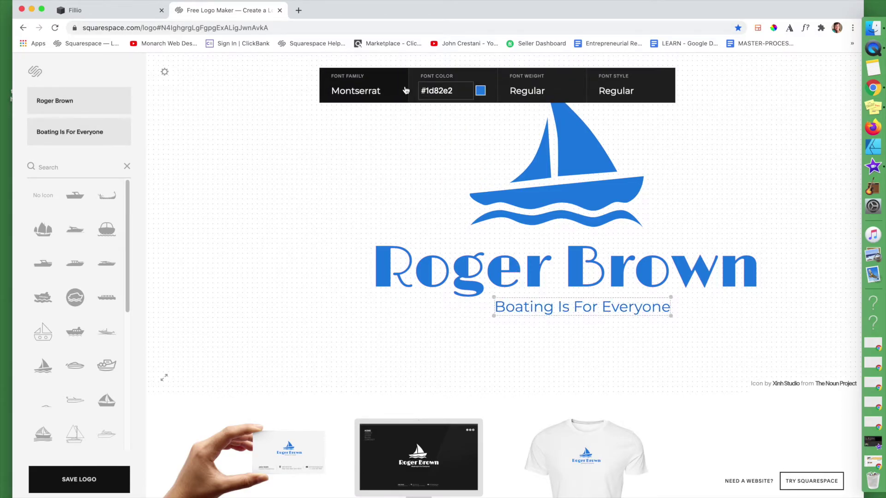
pyautogui.click(412, 175)
pyautogui.click(531, 311)
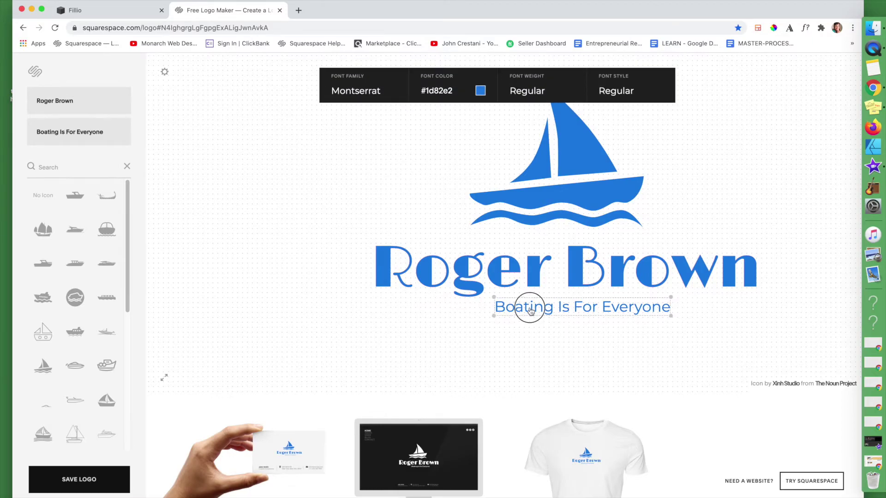
pyautogui.click(423, 330)
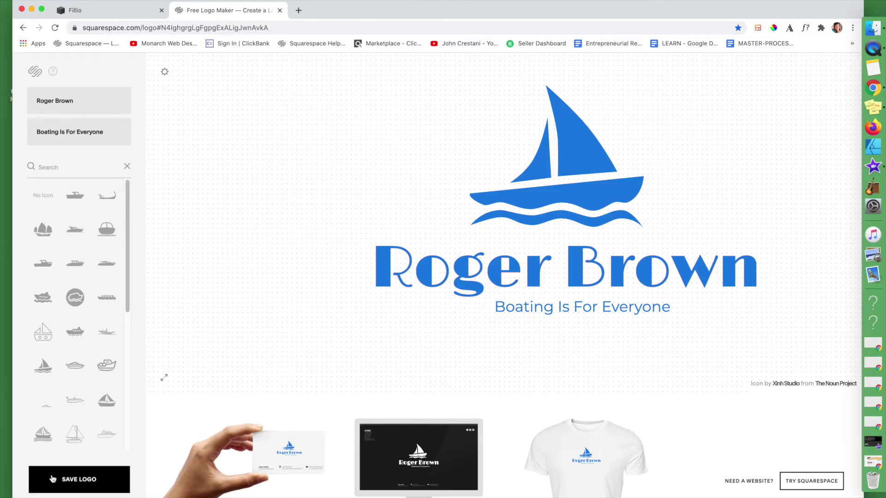
# Save the logo and open the download options for Color, White and Black PNGs
pyautogui.click(85, 487)
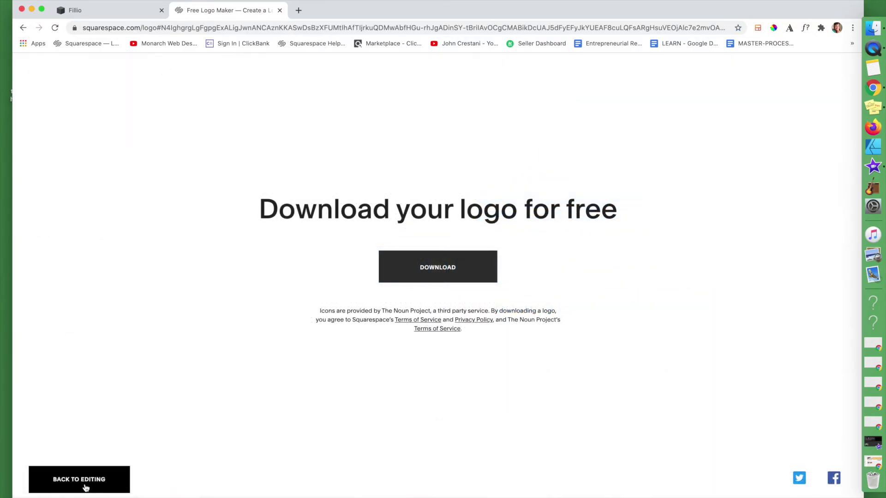
pyautogui.click(435, 268)
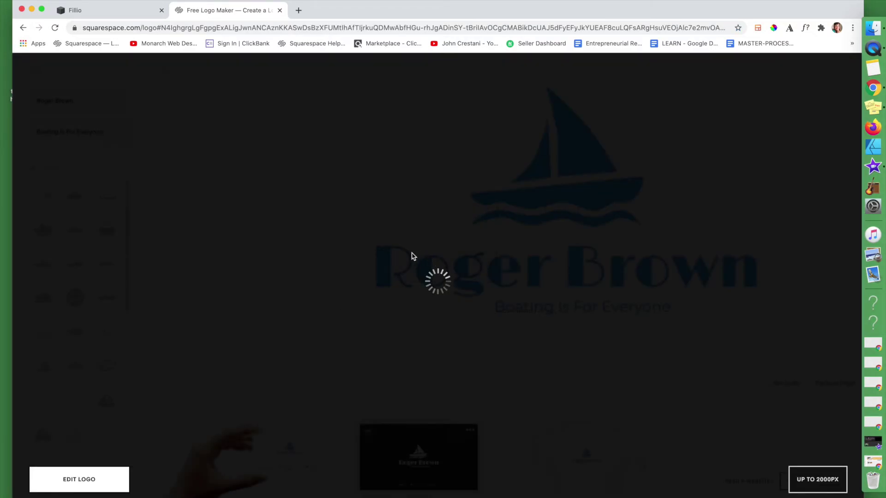
pyautogui.moveTo(330, 12); pyautogui.dragTo(335, 0)
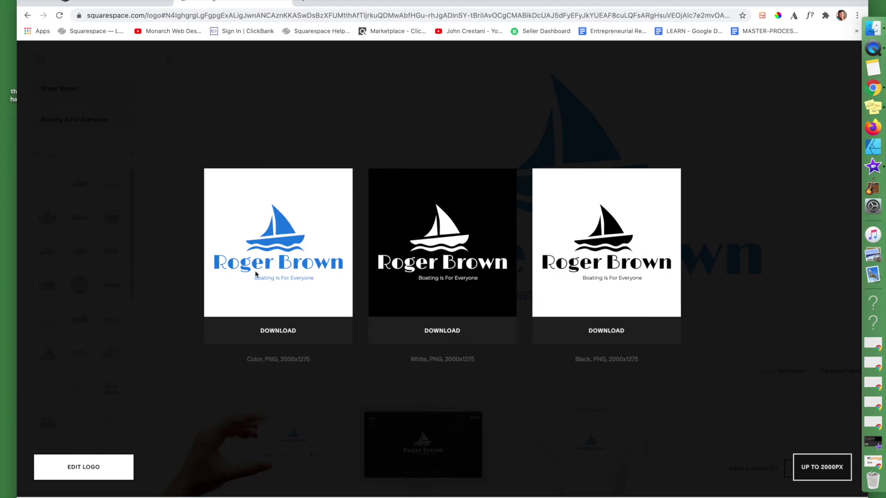
pyautogui.click(285, 333)
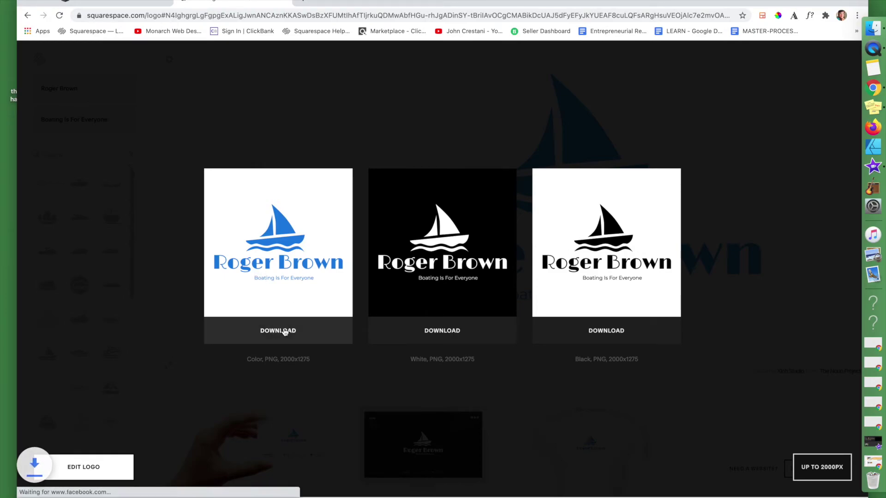
pyautogui.moveTo(338, 1); pyautogui.dragTo(415, 0)
pyautogui.moveTo(85, 492); pyautogui.dragTo(48, 431)
pyautogui.doubleClick(48, 430)
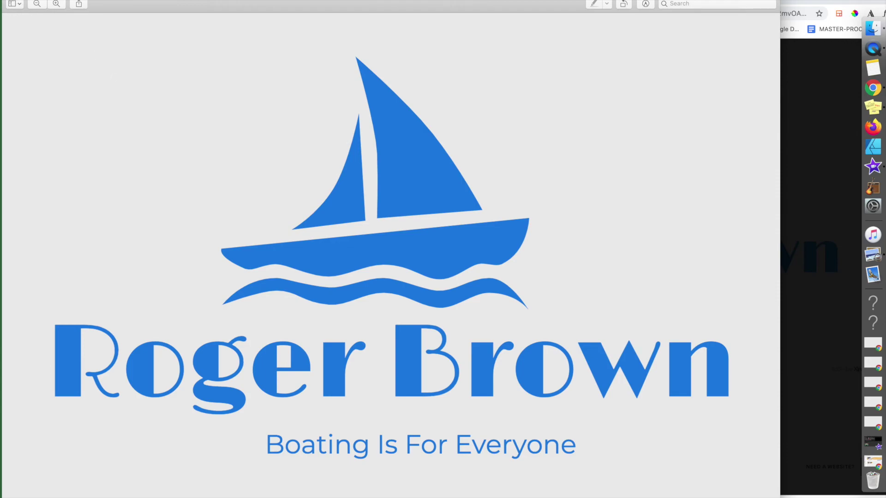
pyautogui.press('super+w')
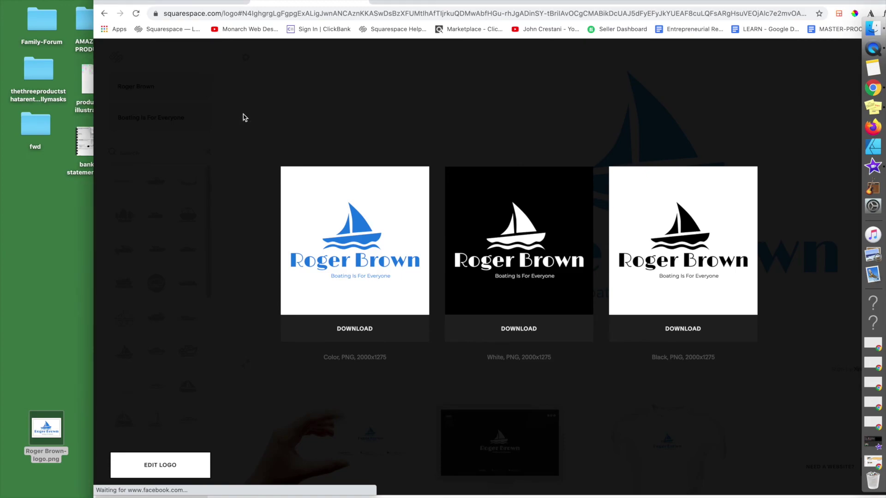
pyautogui.moveTo(447, 0); pyautogui.dragTo(361, 3)
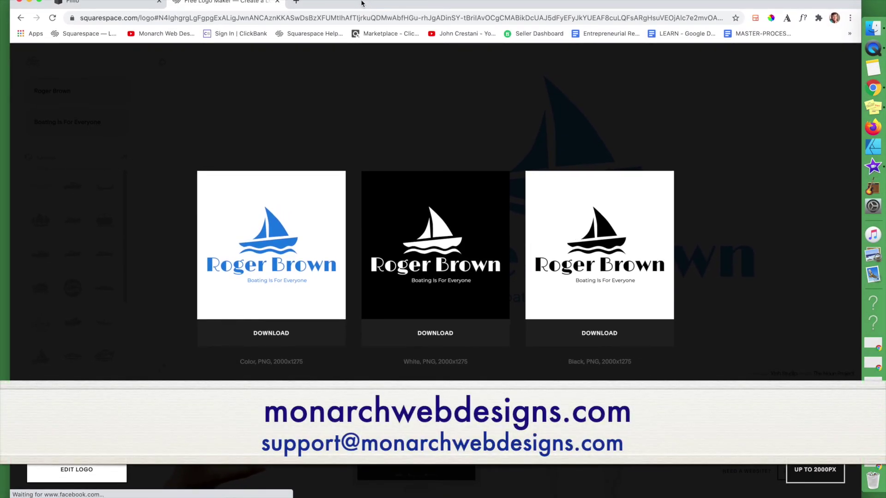